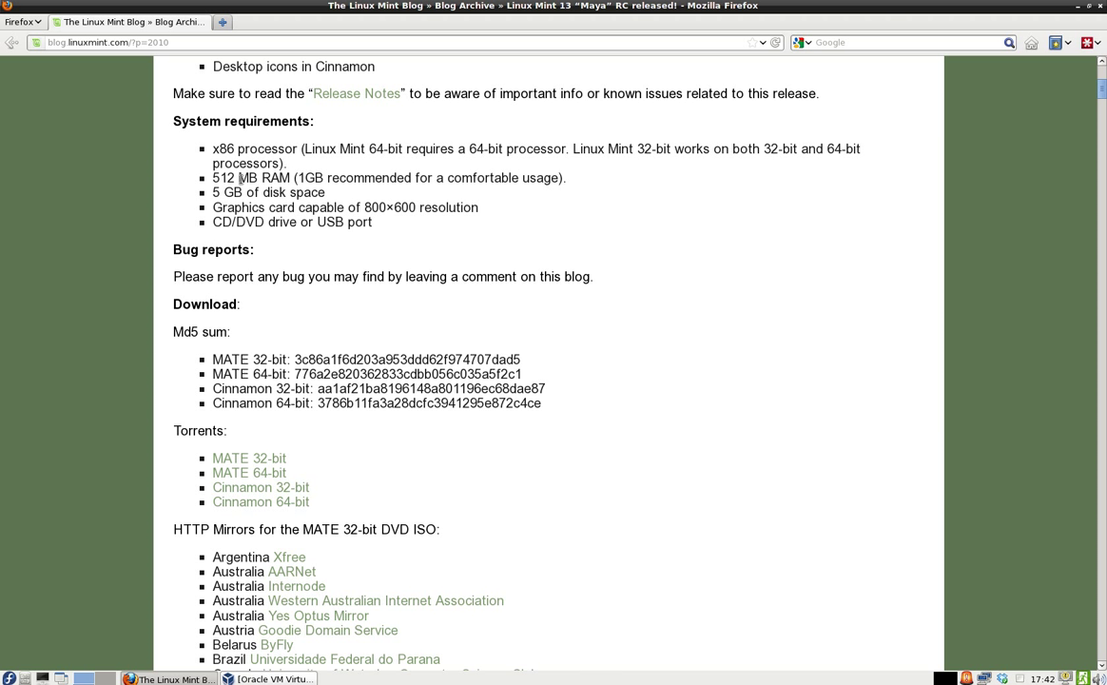
- Review the system requirements for RAM, disk space and graphics, and the download section in the Linux Mint 13 release post
{"action": "left_click_drag", "start_coordinate": [292, 178], "coordinate": [324, 177]}
{"action": "left_click", "coordinate": [332, 196]}
{"action": "left_click_drag", "start_coordinate": [207, 193], "coordinate": [221, 193]}
{"action": "triple_click", "coordinate": [251, 208]}
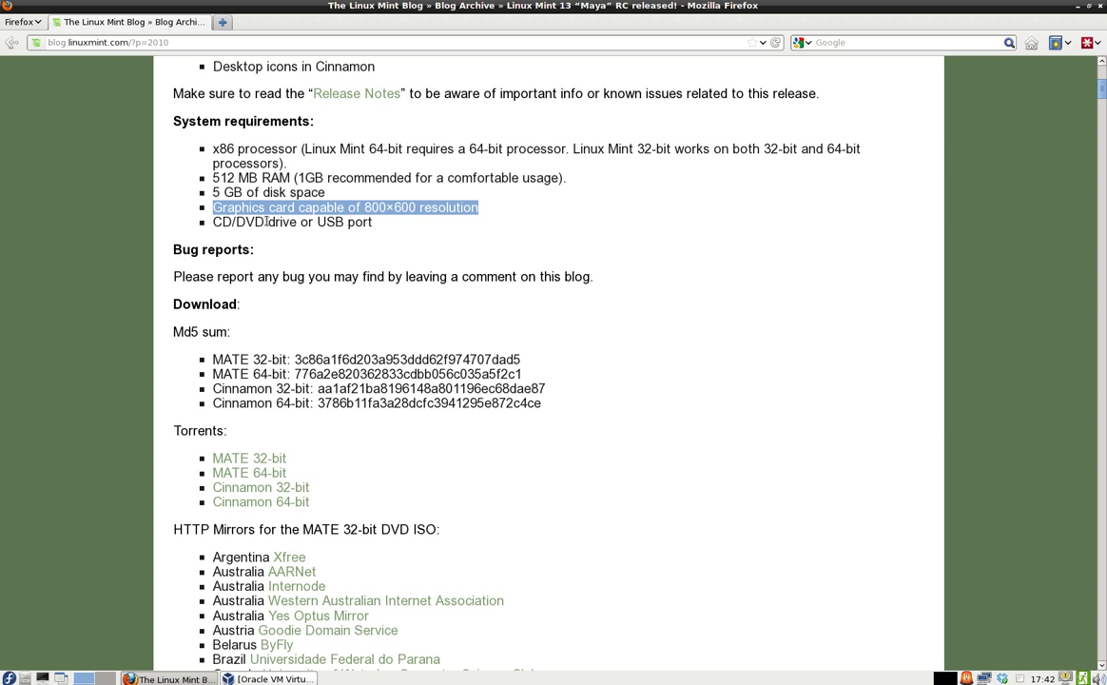
{"action": "left_click", "coordinate": [327, 187]}
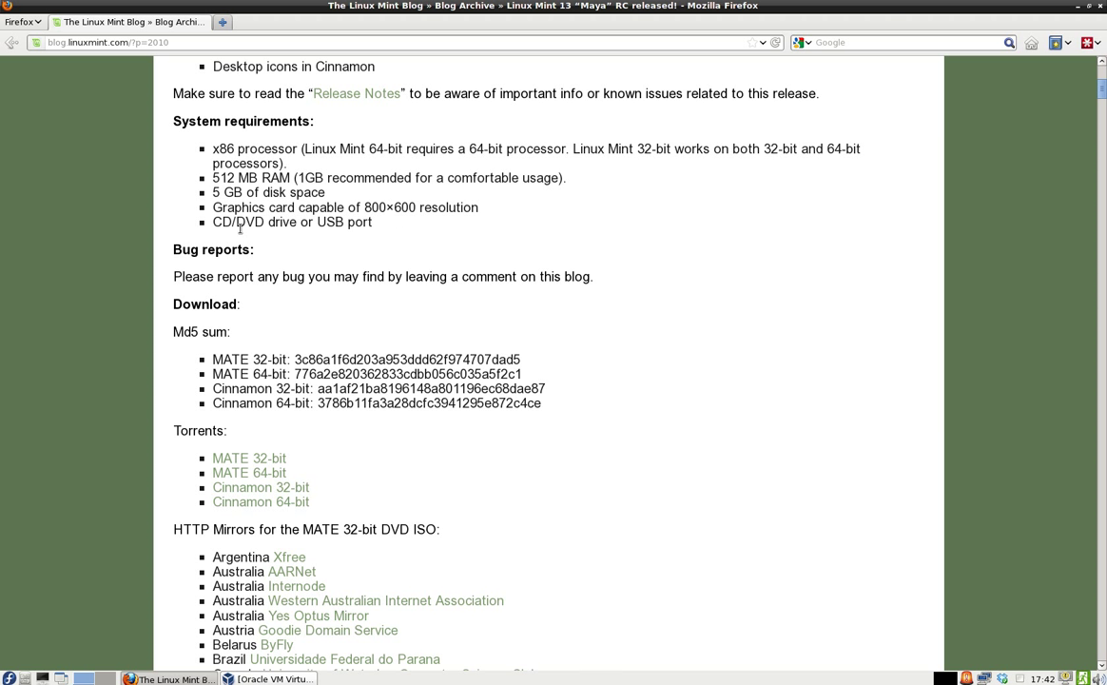
{"action": "scroll", "coordinate": [380, 233], "scroll_direction": "down", "scroll_amount": 4}
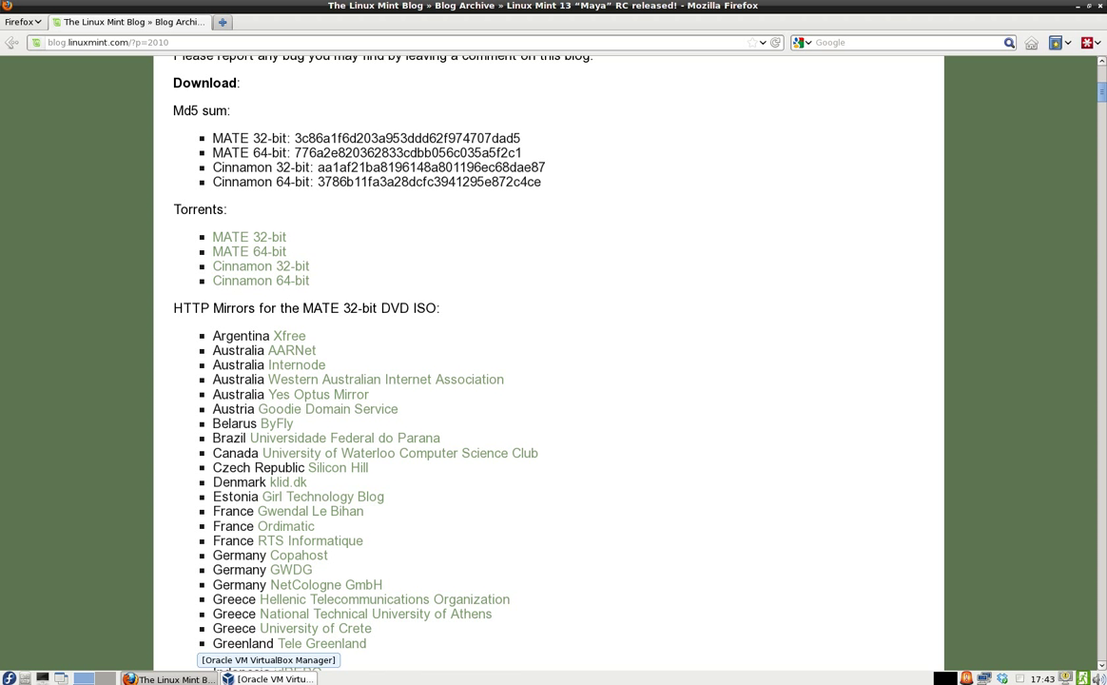
- Switch to the Oracle VM VirtualBox Manager and start the Tests virtual machine
{"action": "left_click", "coordinate": [271, 678]}
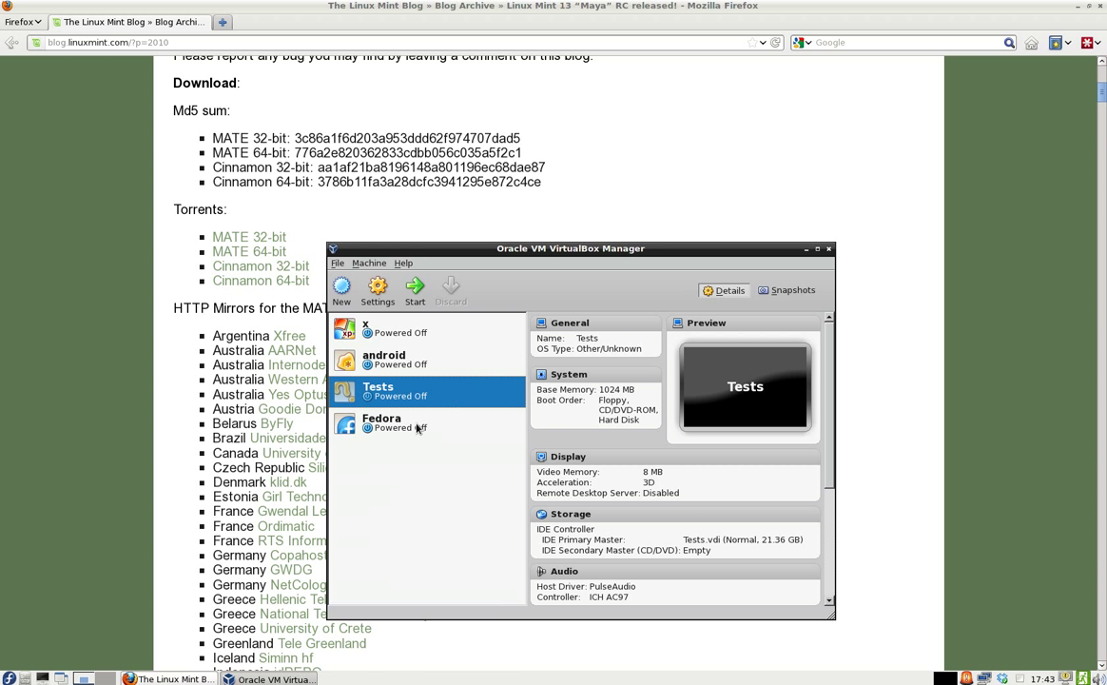
{"action": "left_click", "coordinate": [407, 300]}
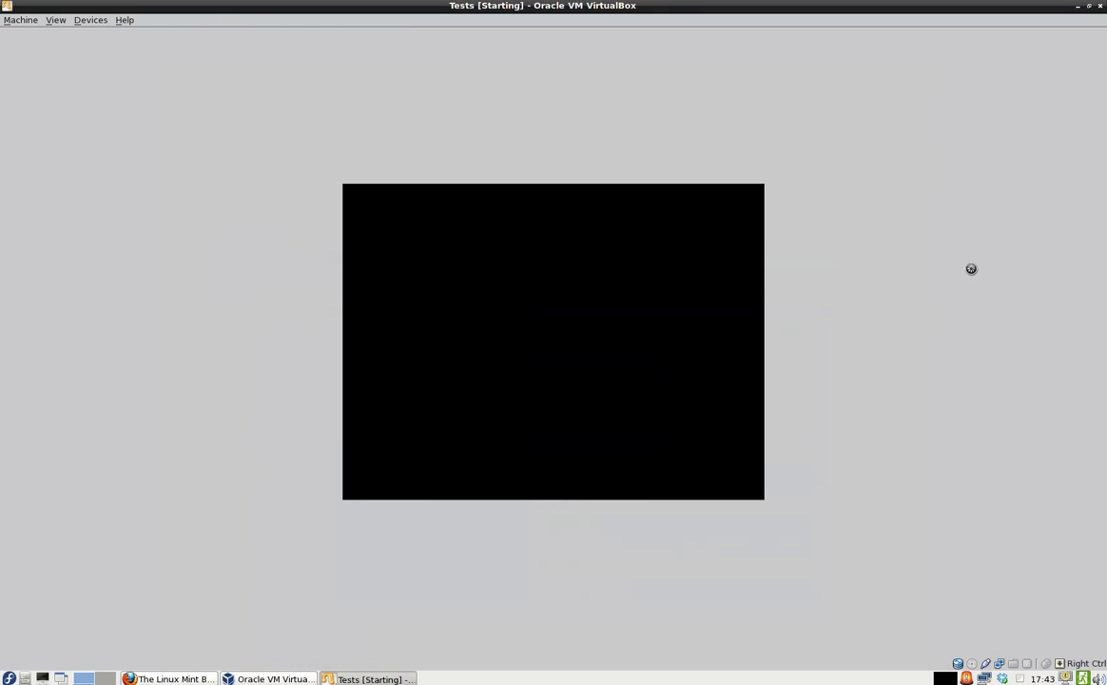
- Close the Firefox and VirtualBox Manager windows, and bring the Tests virtual machine window back into view
{"action": "left_click", "coordinate": [1081, 7]}
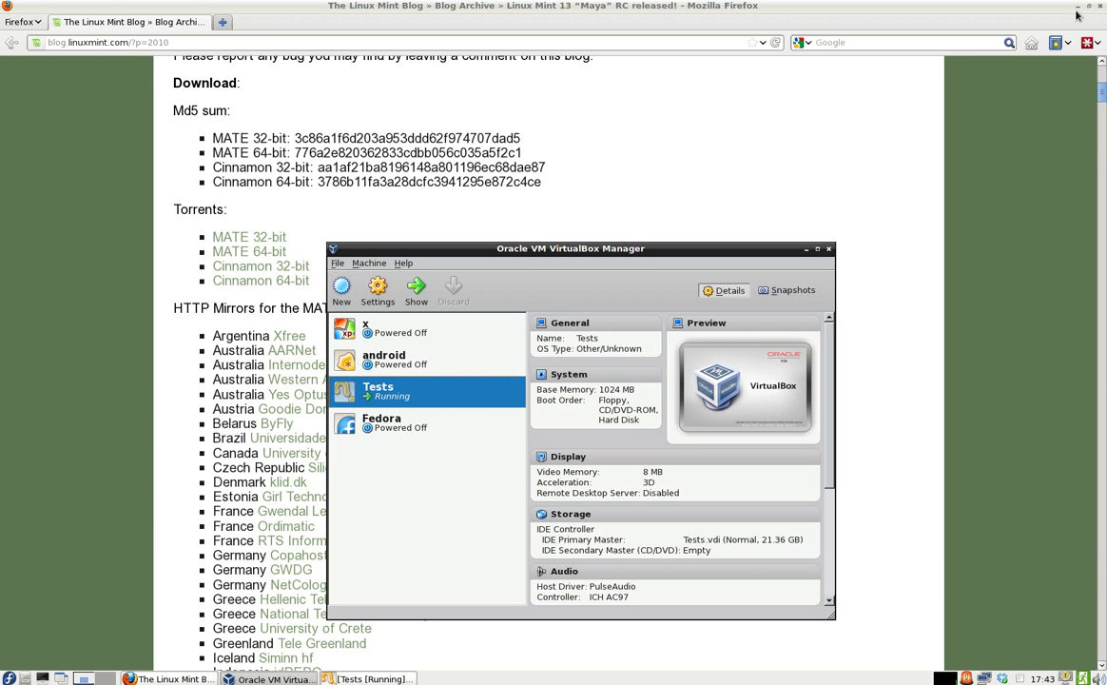
{"action": "left_click", "coordinate": [1098, 6]}
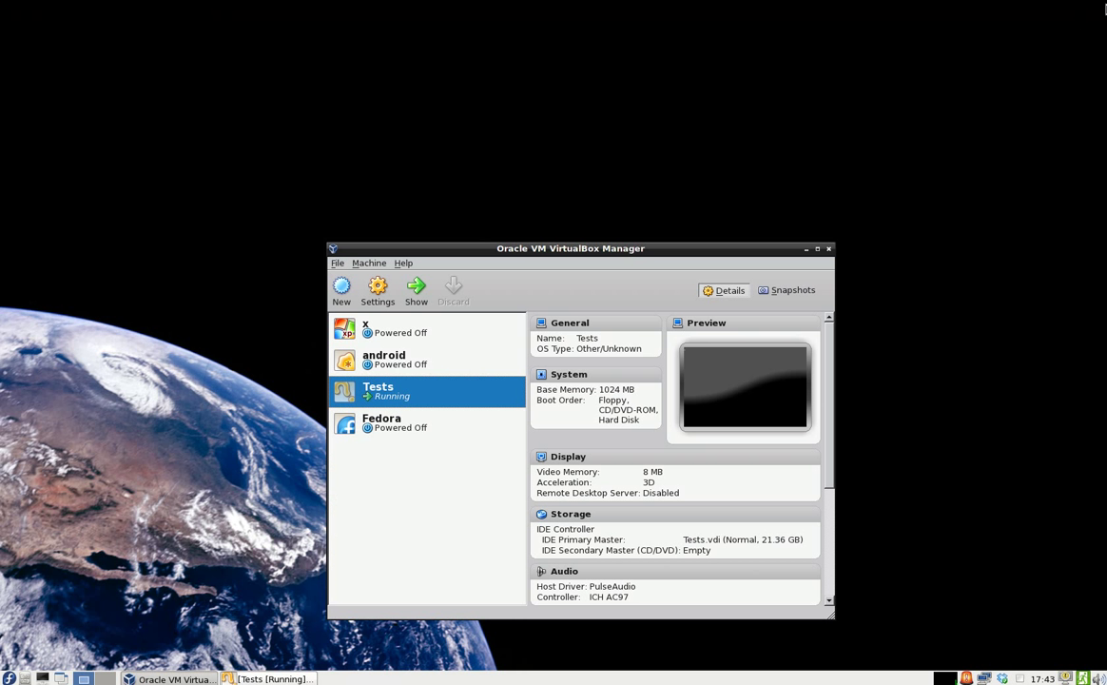
{"action": "left_click", "coordinate": [828, 248]}
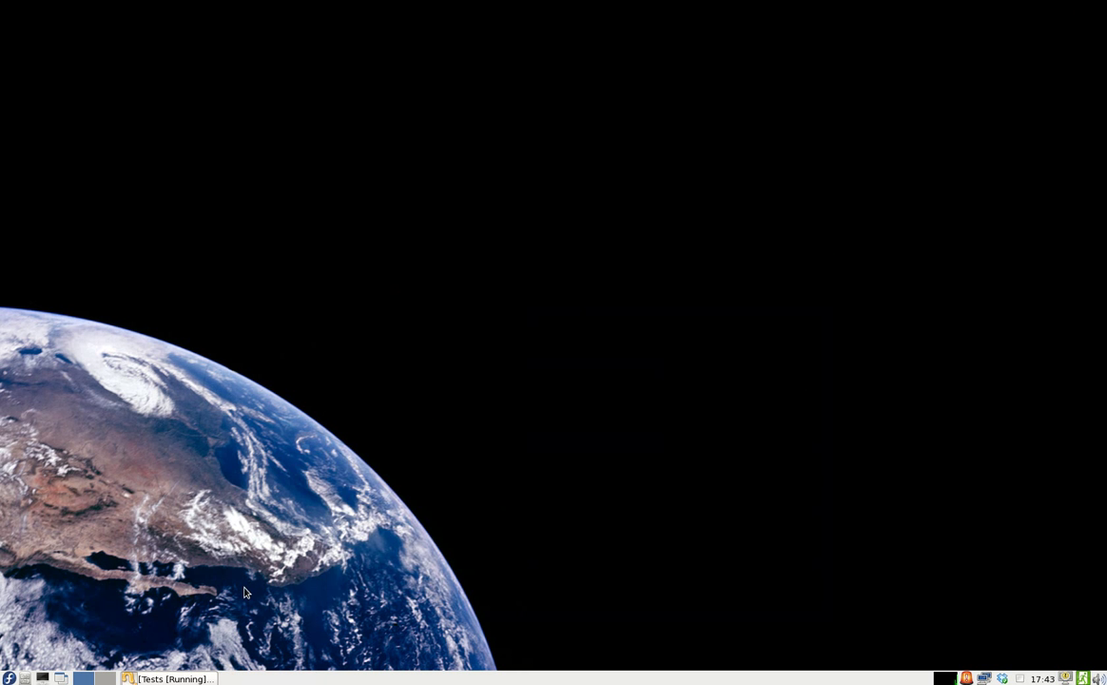
{"action": "left_click", "coordinate": [195, 676]}
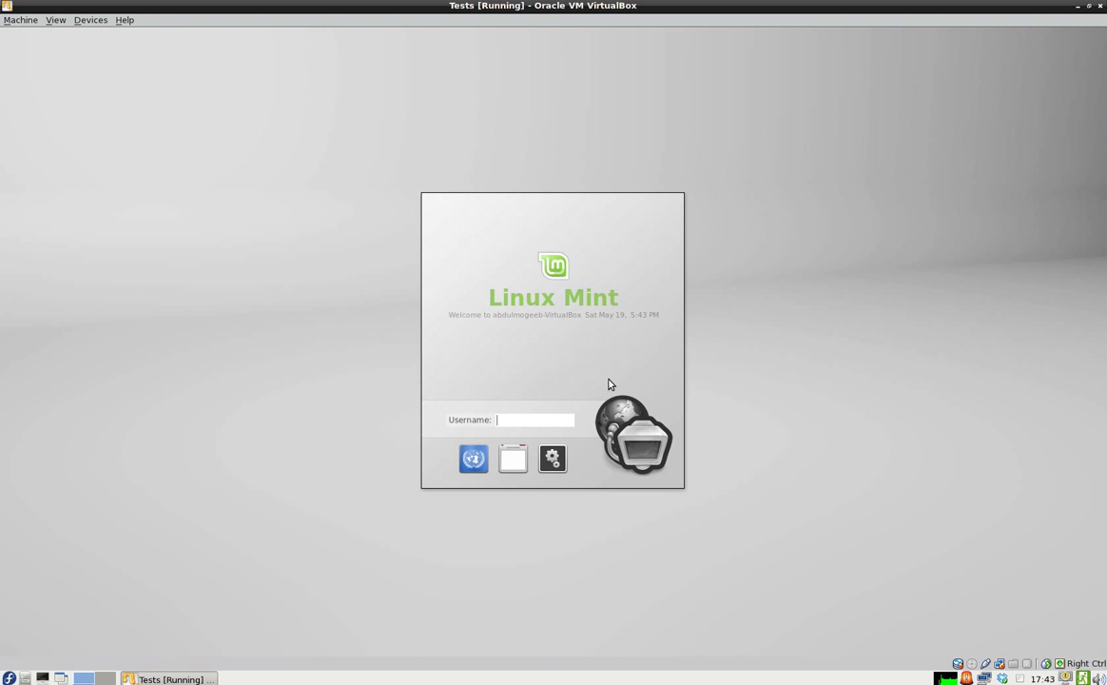
- Look through the power actions, session types and language choices on the Linux Mint login screen without changing any of them
{"action": "left_click", "coordinate": [560, 462]}
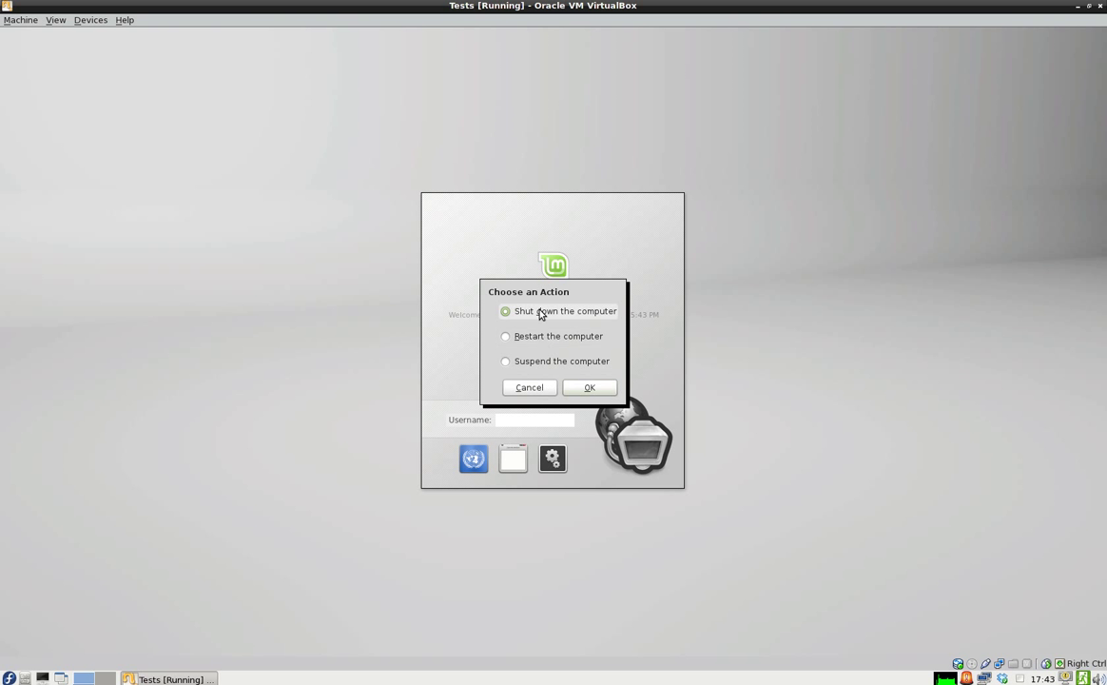
{"action": "left_click", "coordinate": [529, 388]}
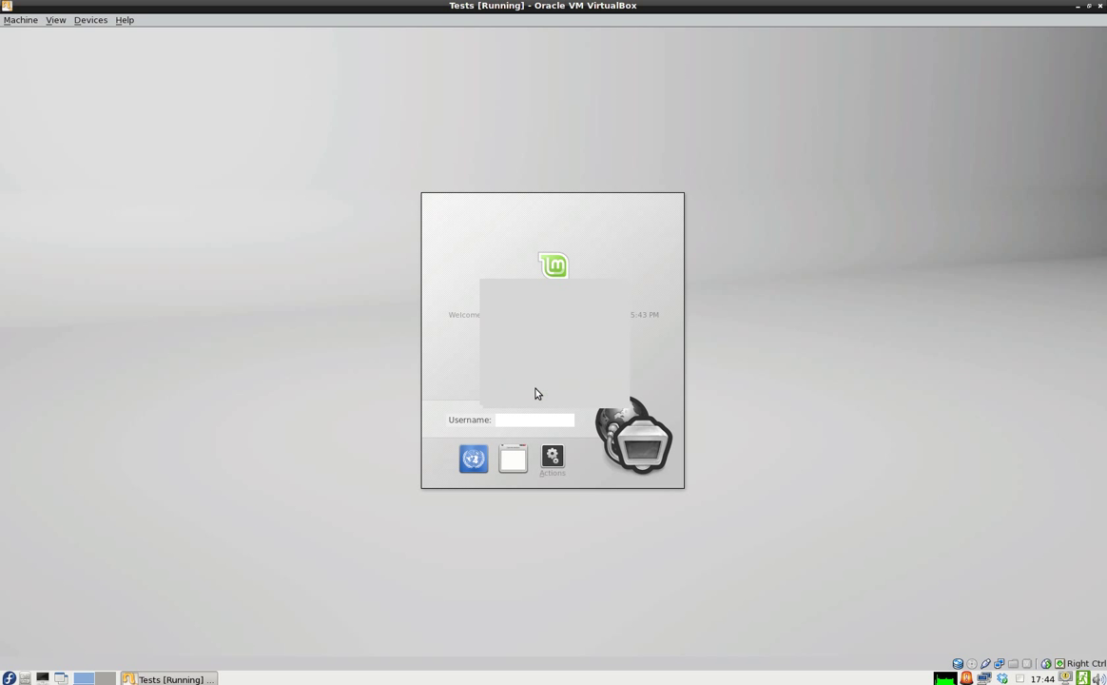
{"action": "left_click", "coordinate": [516, 458]}
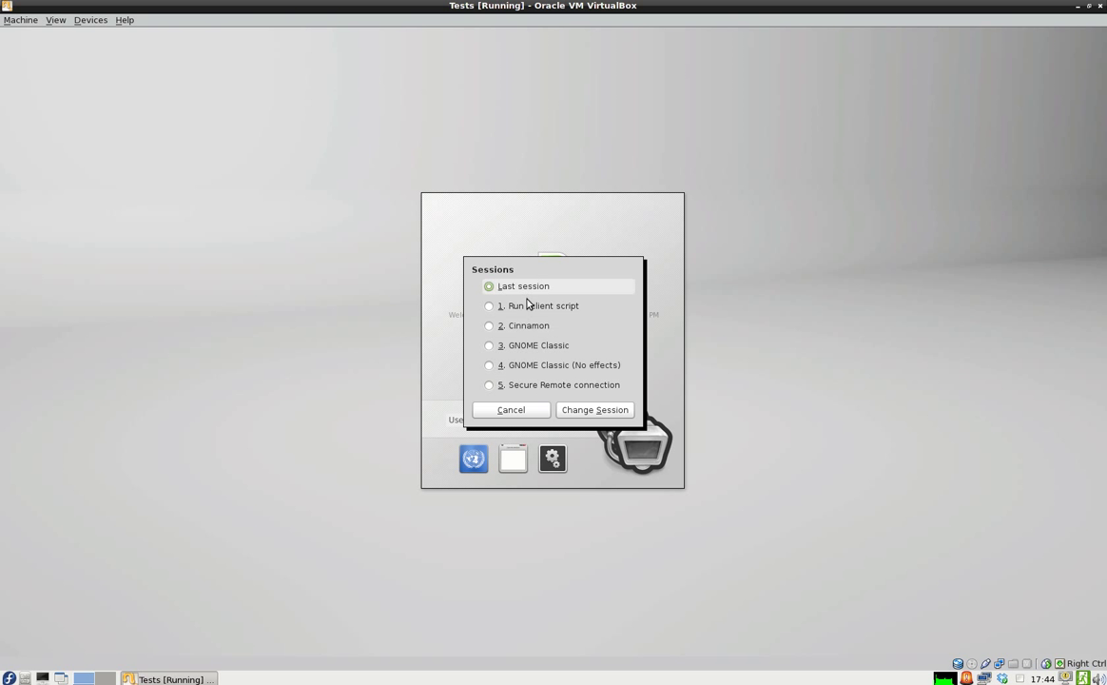
{"action": "left_click", "coordinate": [524, 415]}
{"action": "left_click", "coordinate": [474, 459]}
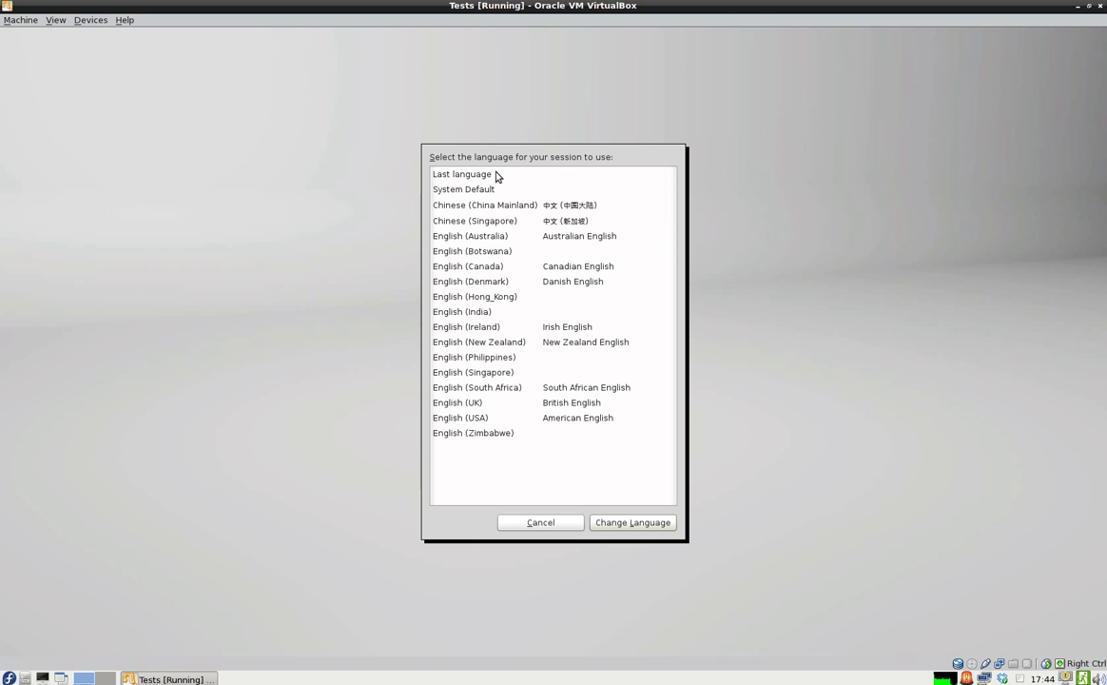
{"action": "left_click", "coordinate": [549, 529]}
- Try to log in to Linux Mint by entering the account's username and password
{"action": "type", "text": "abdulmoge"}
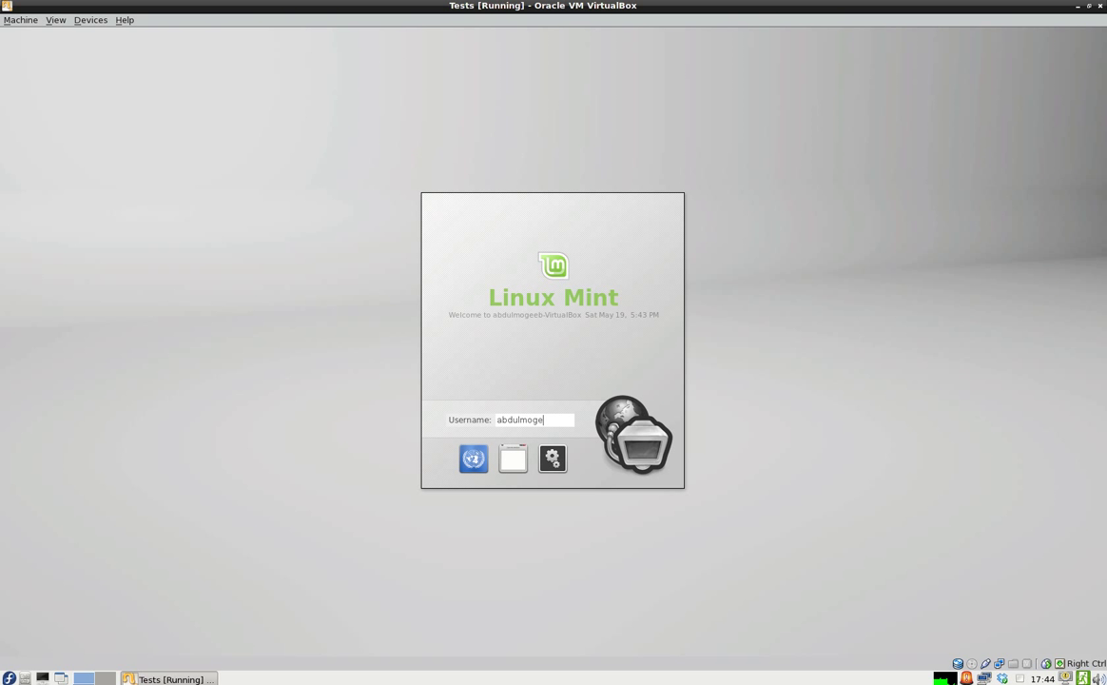
{"action": "type", "text": "eb"}
{"action": "key", "text": "Return"}
{"action": "type", "text": "****"}
{"action": "key", "text": "Return"}
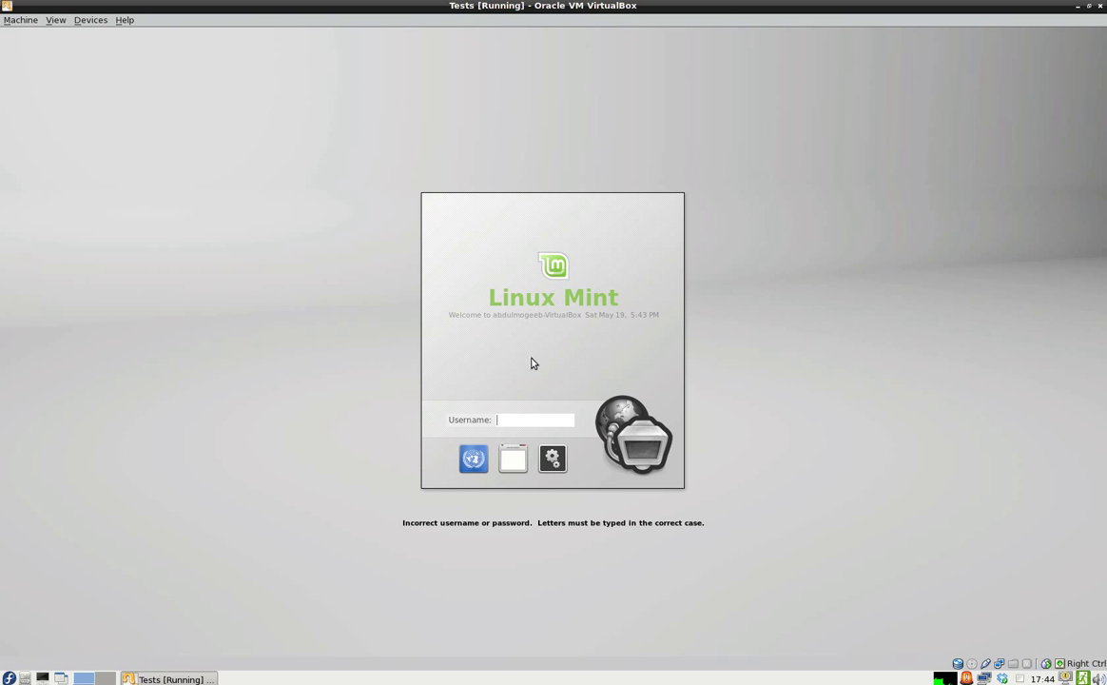
- Log in again with the account's username and password, and close the Welcome to Linux Mint dialog
{"action": "type", "text": "abdulmogeeb"}
{"action": "key", "text": "Return"}
{"action": "type", "text": "****"}
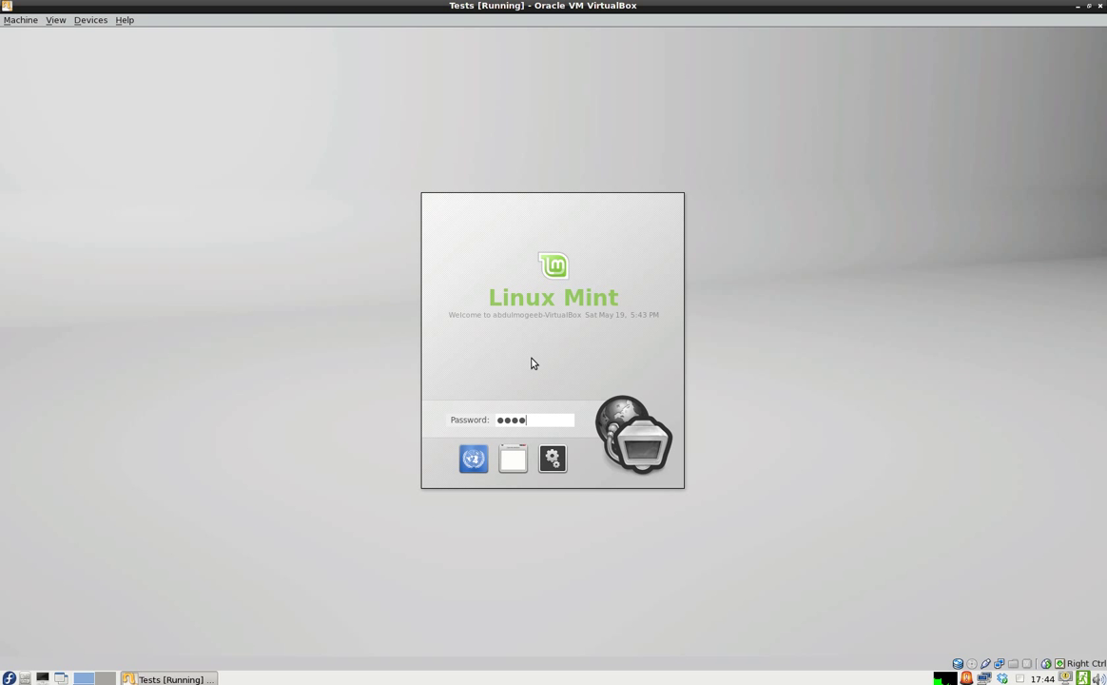
{"action": "key", "text": "Return"}
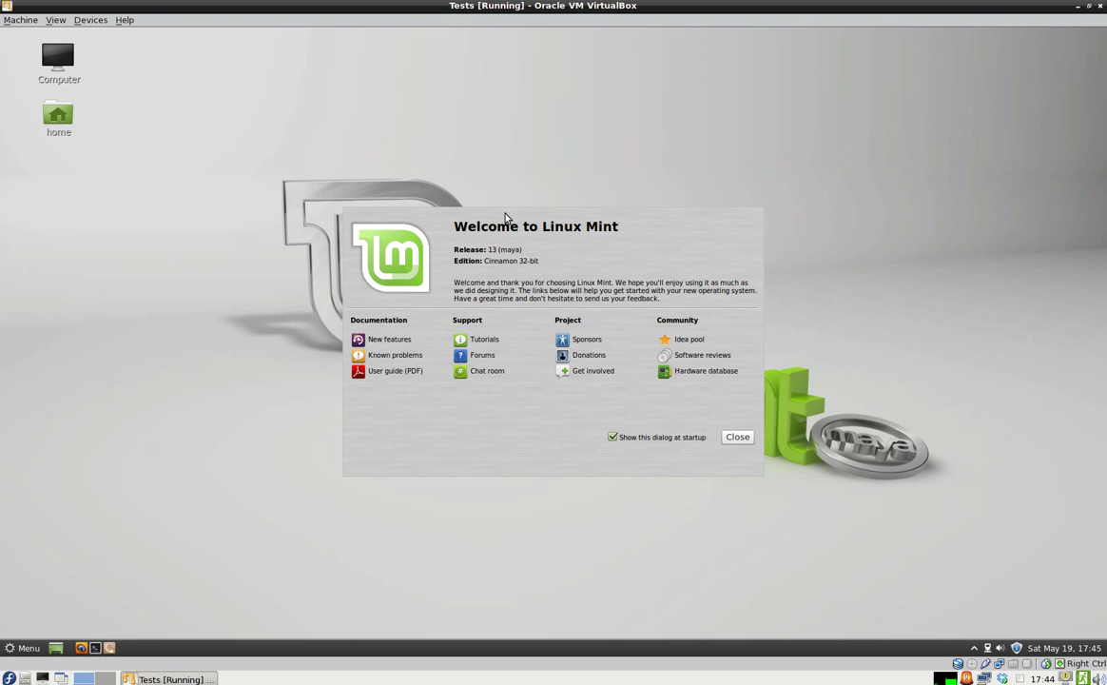
{"action": "left_click", "coordinate": [737, 438]}
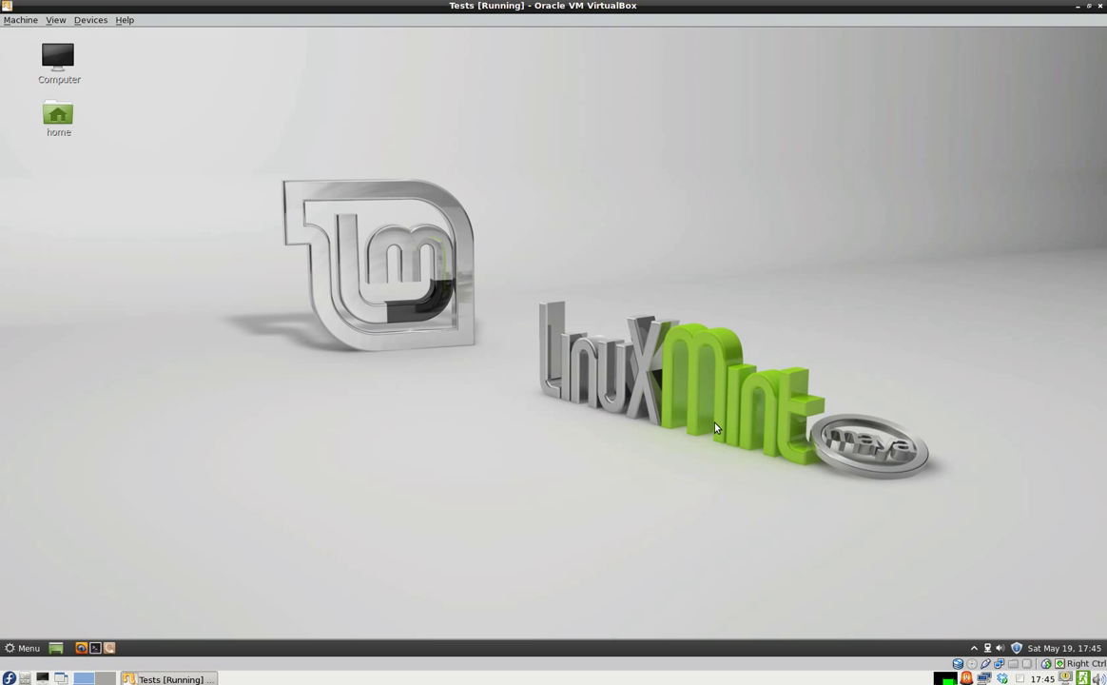
{"action": "left_click", "coordinate": [22, 653]}
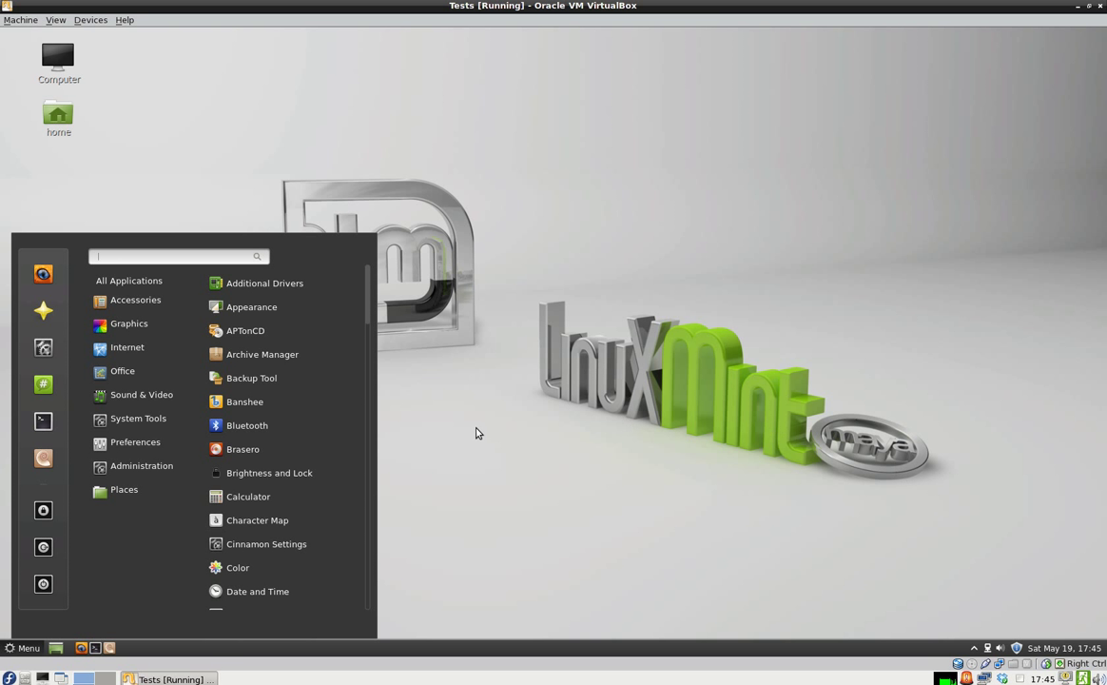
{"action": "left_click", "coordinate": [652, 450]}
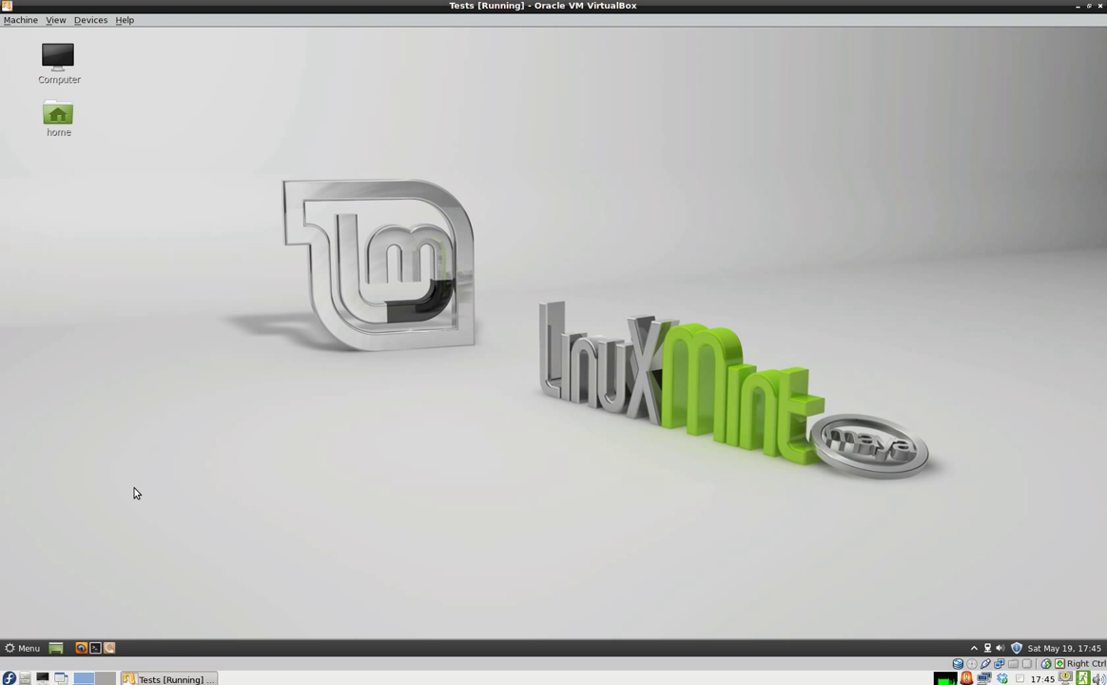
- Open the desktop background settings and look through the available wallpapers
{"action": "right_click", "coordinate": [692, 196]}
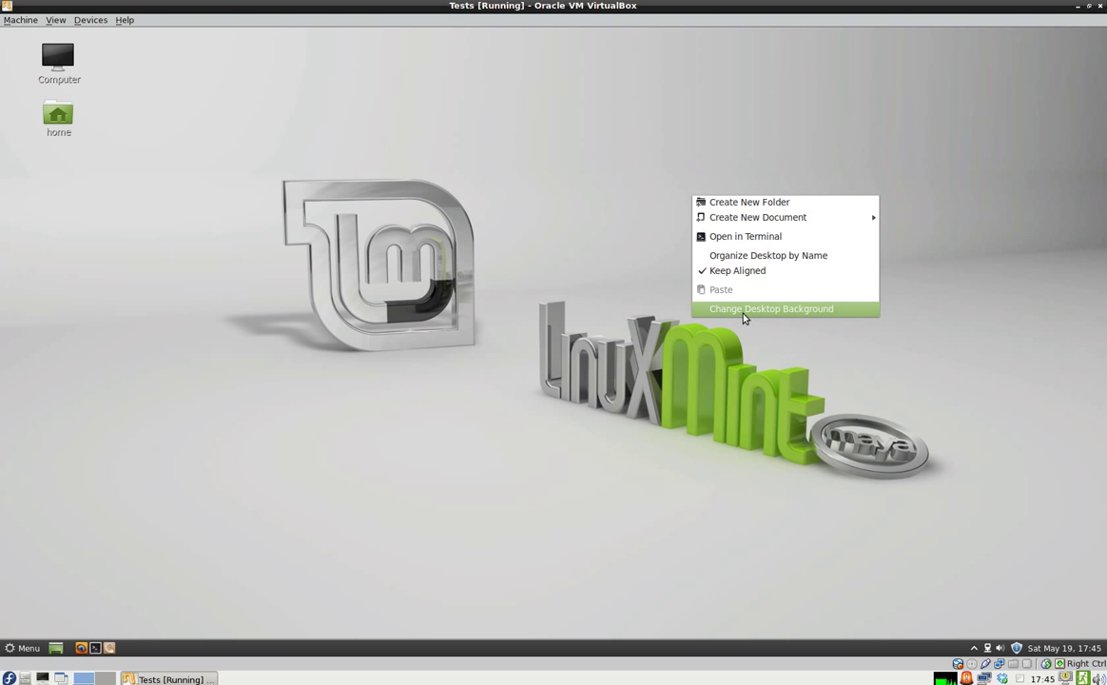
{"action": "left_click", "coordinate": [745, 309]}
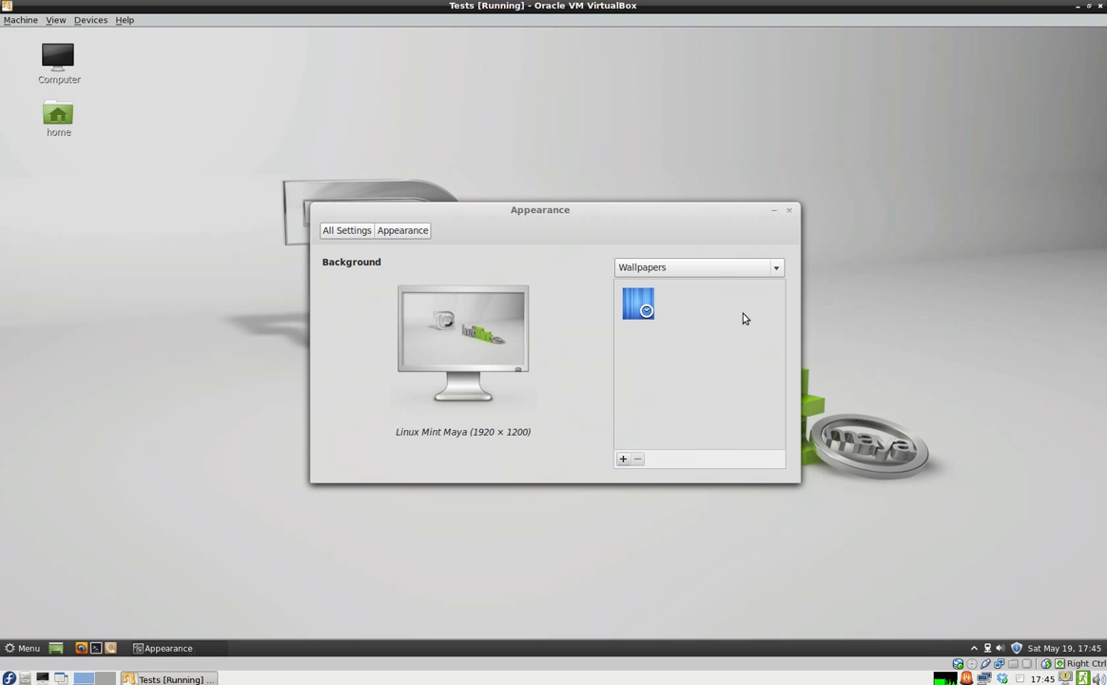
{"action": "left_click_drag", "start_coordinate": [399, 211], "coordinate": [388, 181]}
{"action": "left_click_drag", "start_coordinate": [771, 309], "coordinate": [771, 367]}
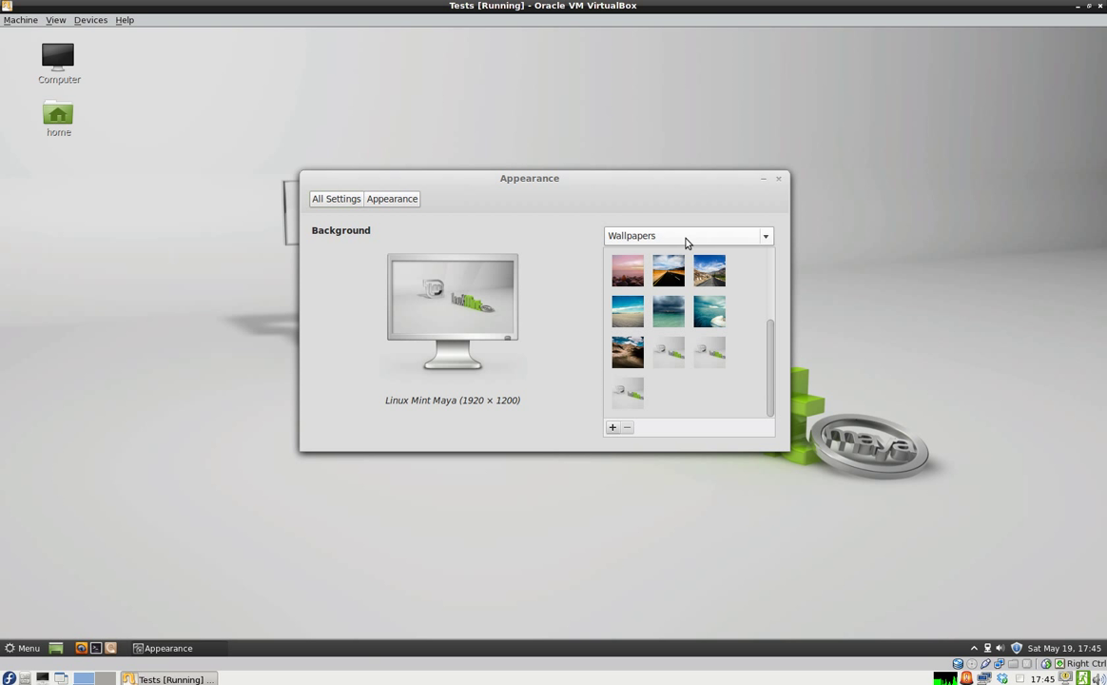
{"action": "left_click_drag", "start_coordinate": [769, 346], "coordinate": [773, 269]}
- Try several wallpapers on the desktop, including Boat, Storm and Pebbles
{"action": "left_click", "coordinate": [715, 271]}
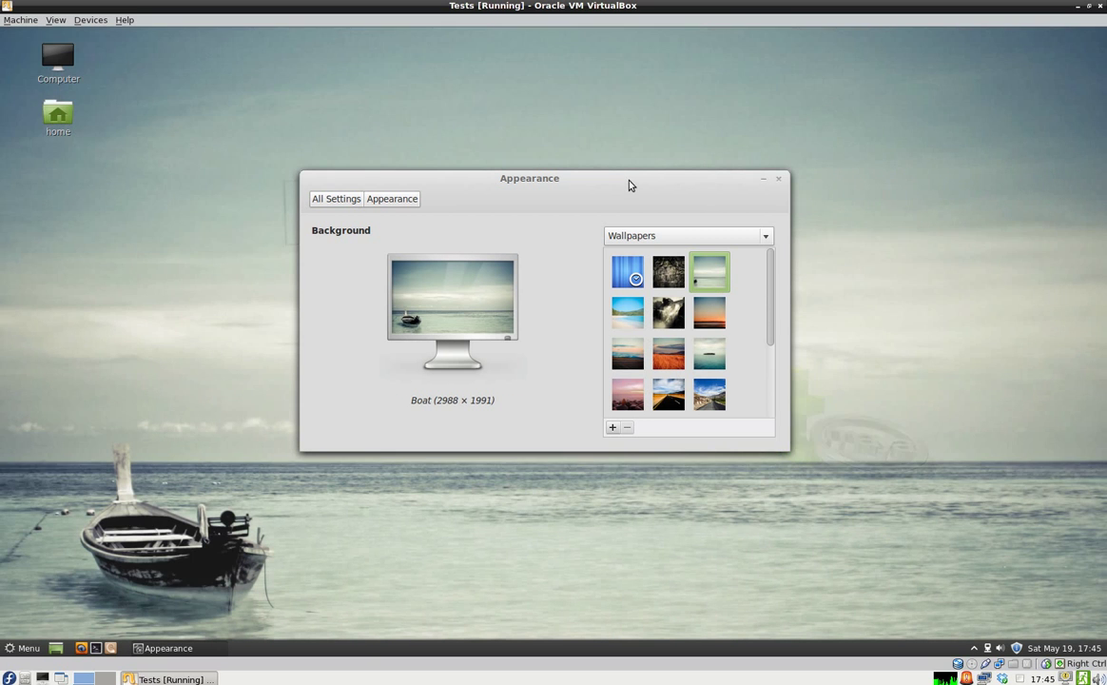
{"action": "left_click_drag", "start_coordinate": [658, 176], "coordinate": [502, 86]}
{"action": "scroll", "coordinate": [614, 197], "scroll_direction": "down", "scroll_amount": 3}
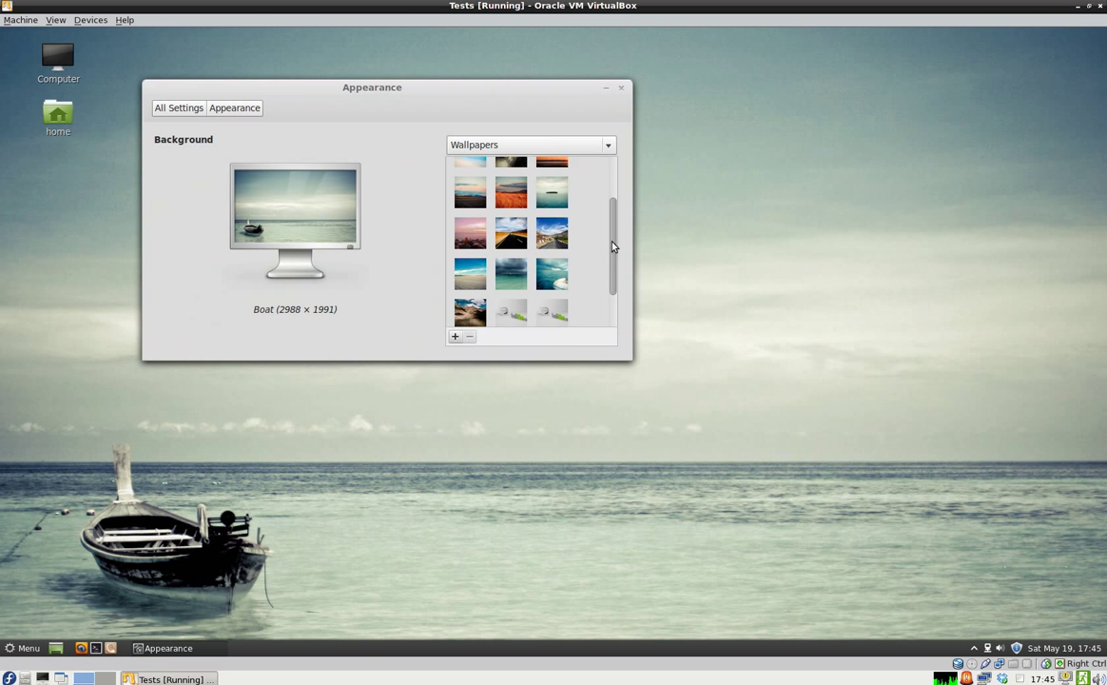
{"action": "left_click", "coordinate": [517, 258]}
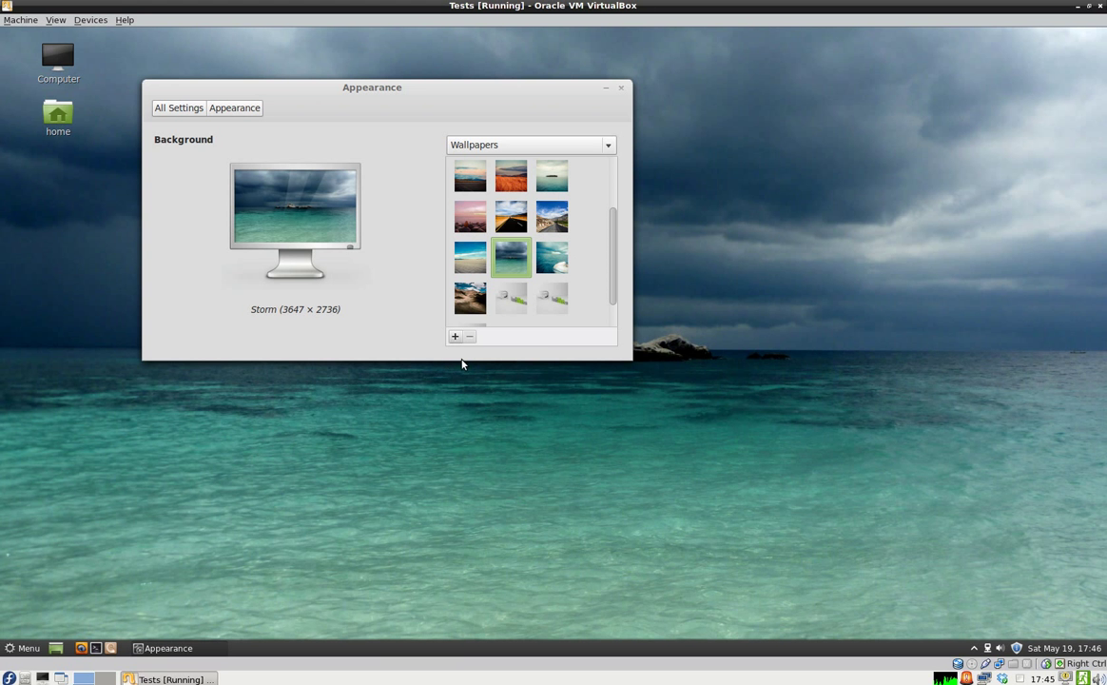
{"action": "left_click", "coordinate": [470, 299]}
{"action": "left_click", "coordinate": [470, 217]}
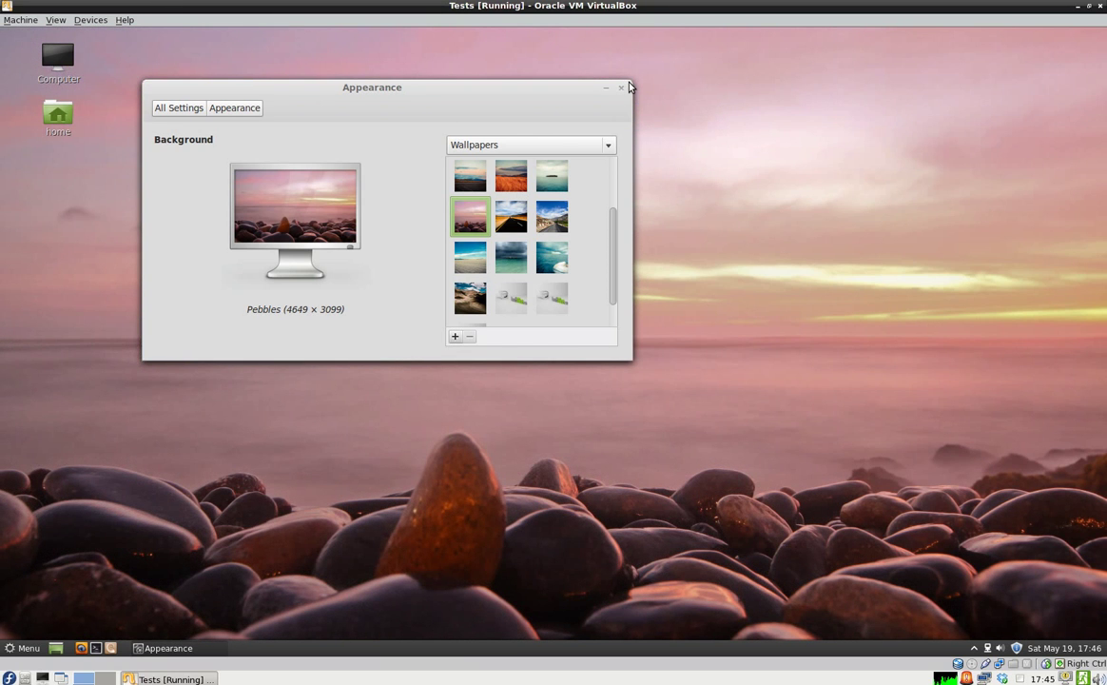
- Set the Road wallpaper as the desktop background and close the Appearance window
{"action": "left_click", "coordinate": [505, 231]}
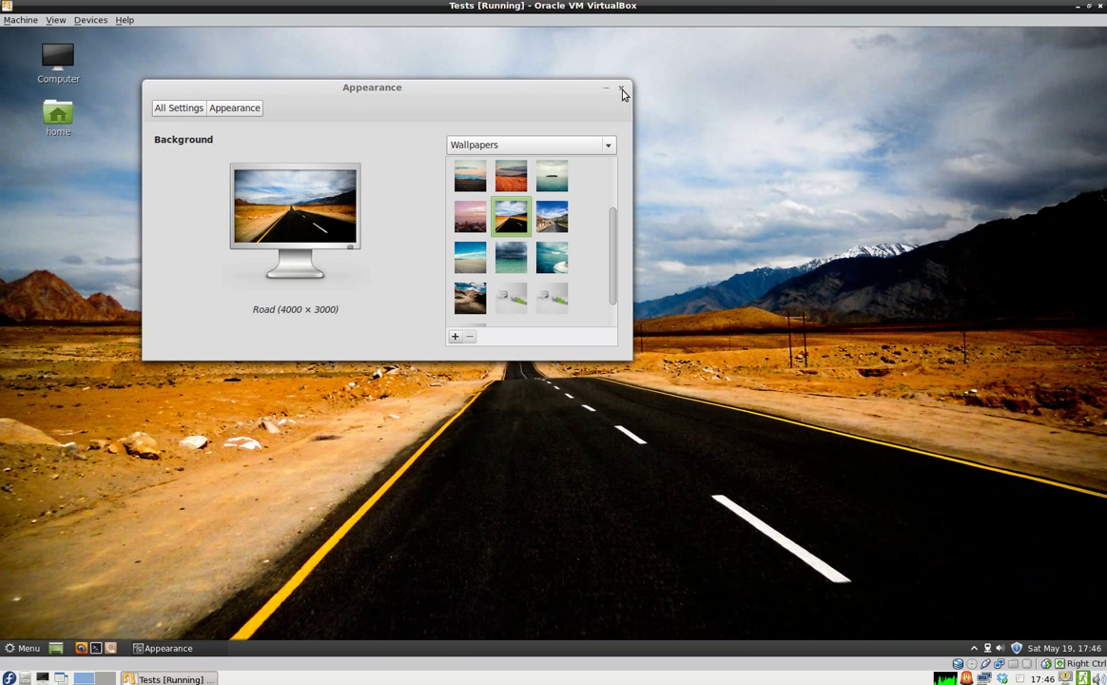
{"action": "left_click", "coordinate": [622, 89]}
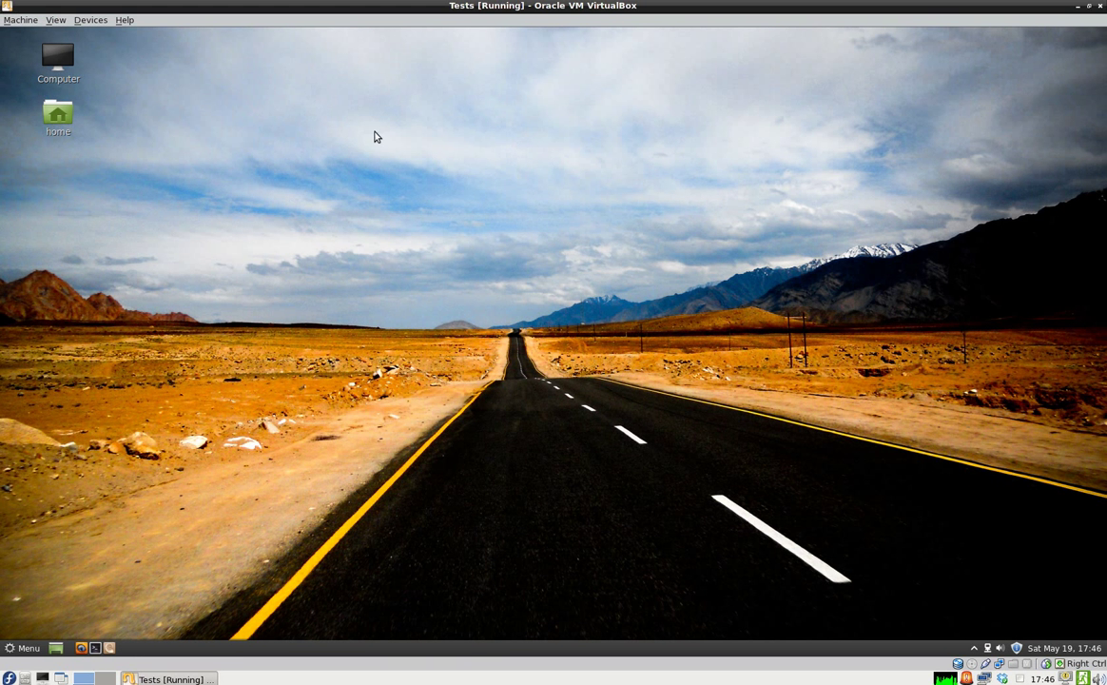
{"action": "right_click", "coordinate": [974, 648]}
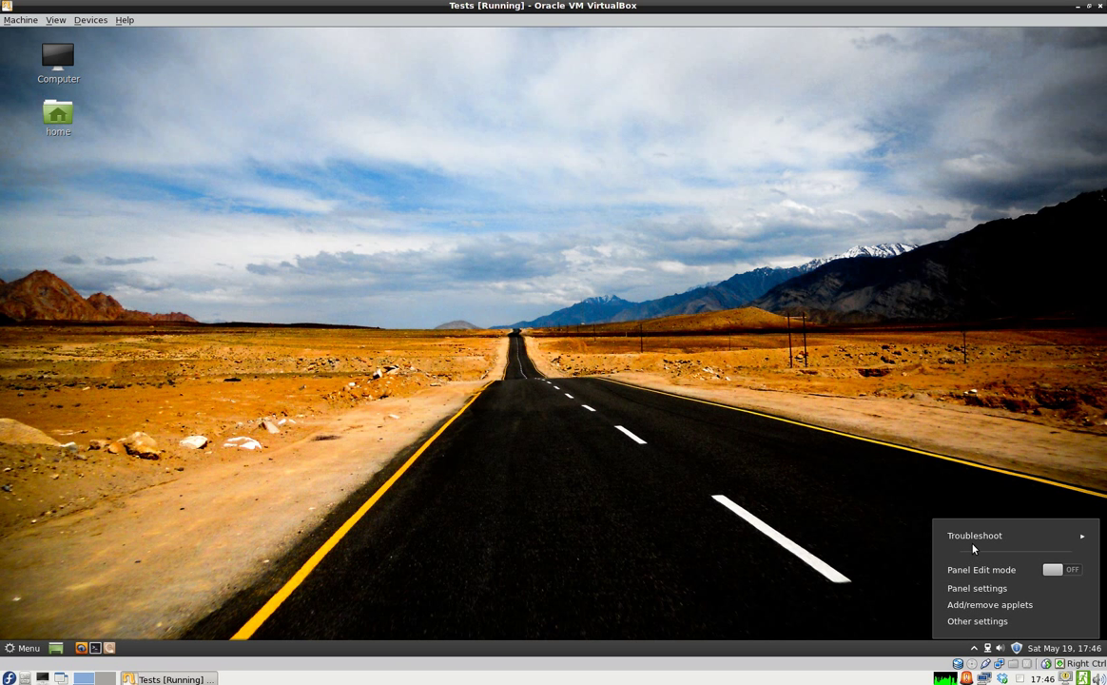
{"action": "left_click", "coordinate": [406, 339]}
- Browse the application categories and launch GIMP Image Editor from the Graphics category
{"action": "left_click", "coordinate": [28, 646]}
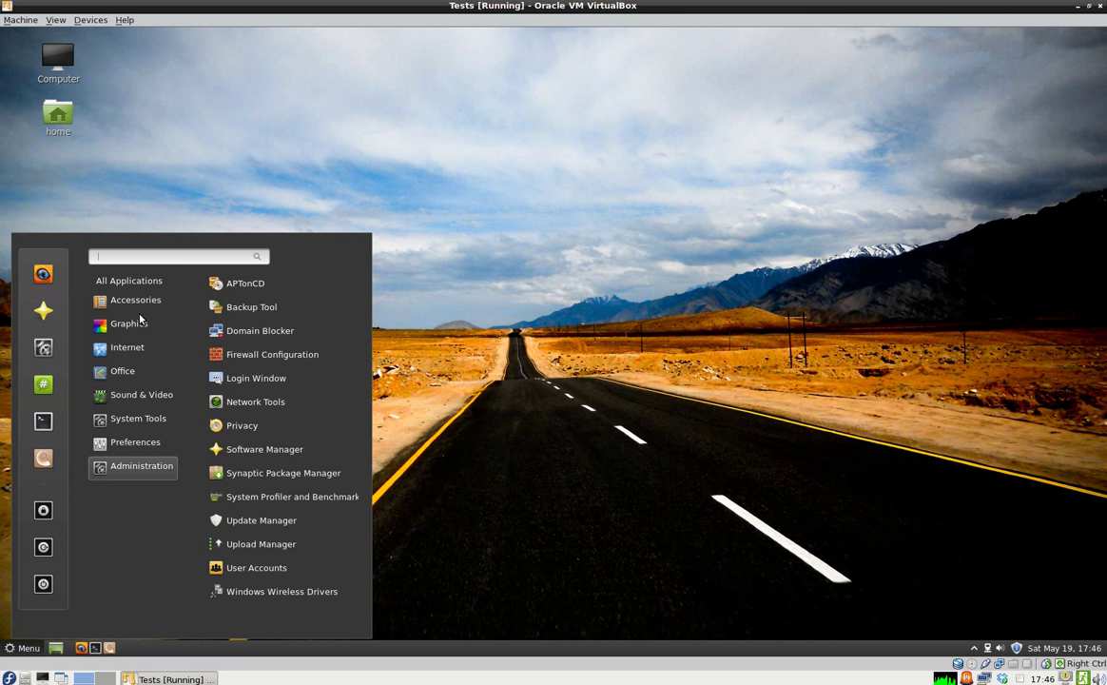
{"action": "mouse_move", "coordinate": [143, 301]}
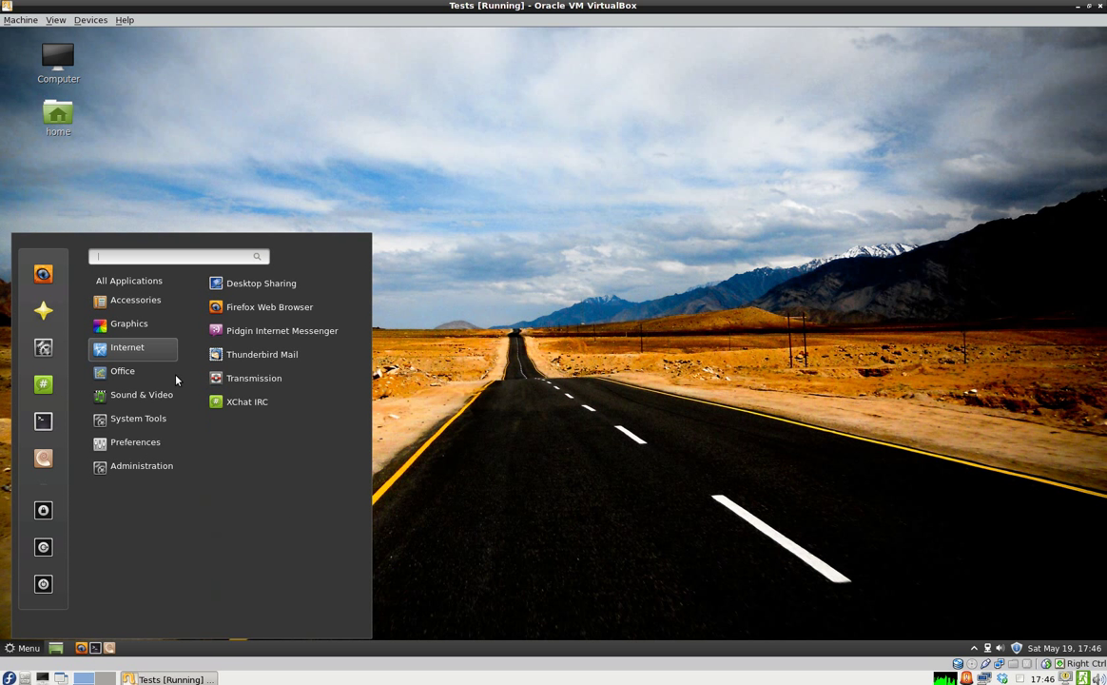
{"action": "mouse_move", "coordinate": [92, 448]}
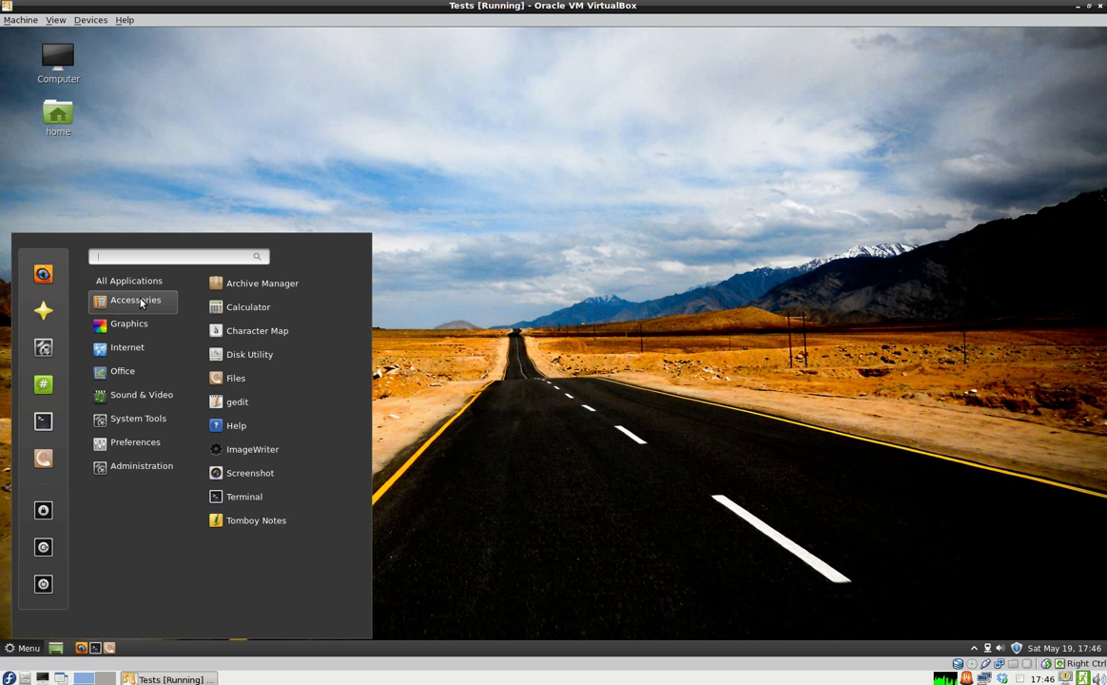
{"action": "mouse_move", "coordinate": [140, 332]}
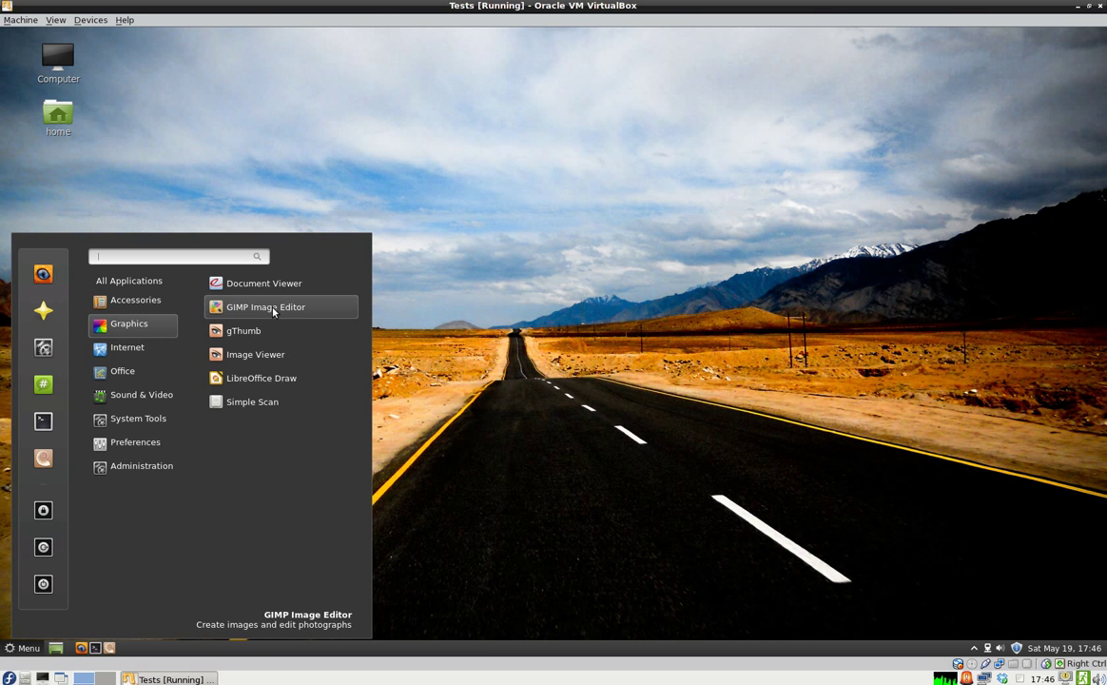
{"action": "left_click", "coordinate": [272, 307]}
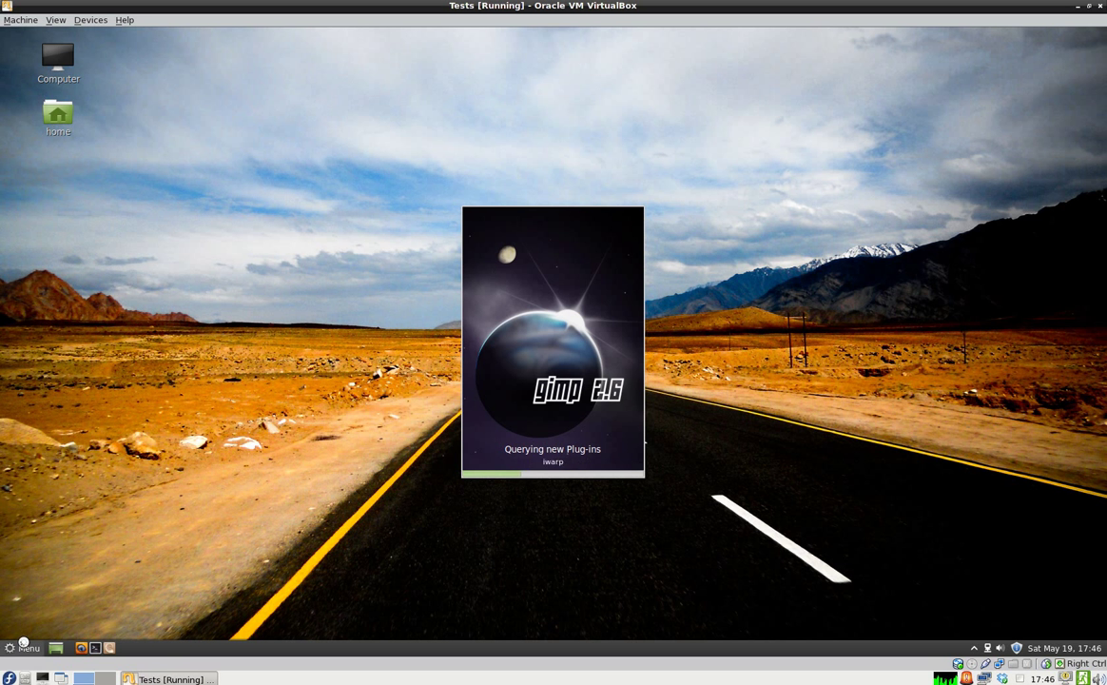
- Wait for GIMP to finish loading while glancing at the installed applications, and close GIMP
{"action": "key", "text": "super"}
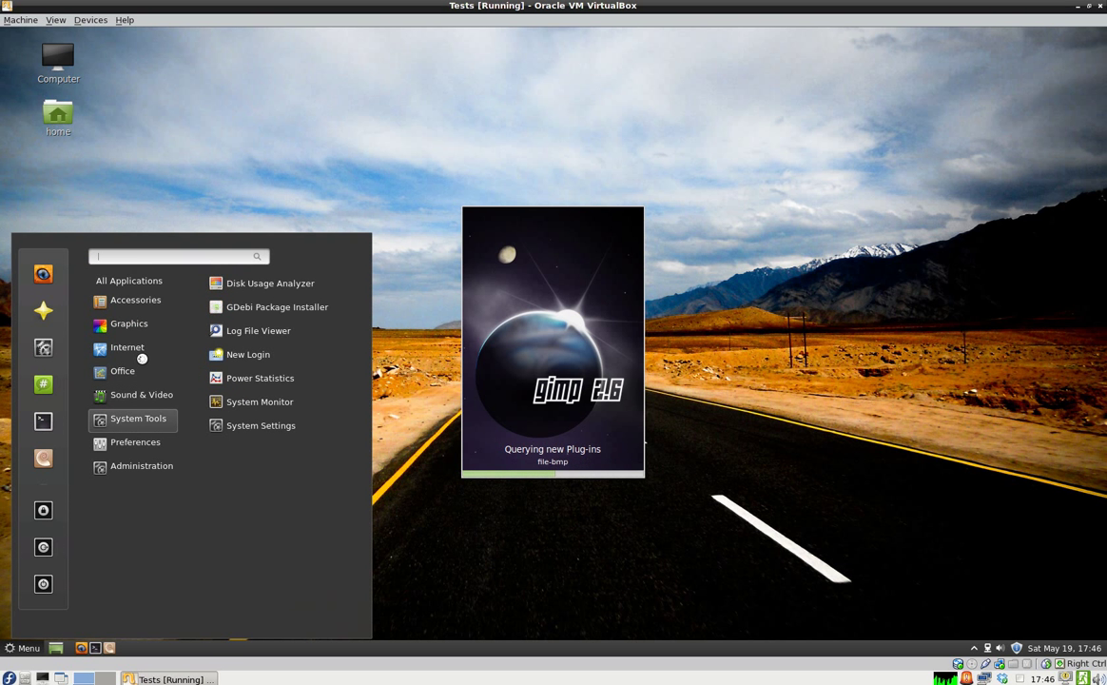
{"action": "mouse_move", "coordinate": [139, 350]}
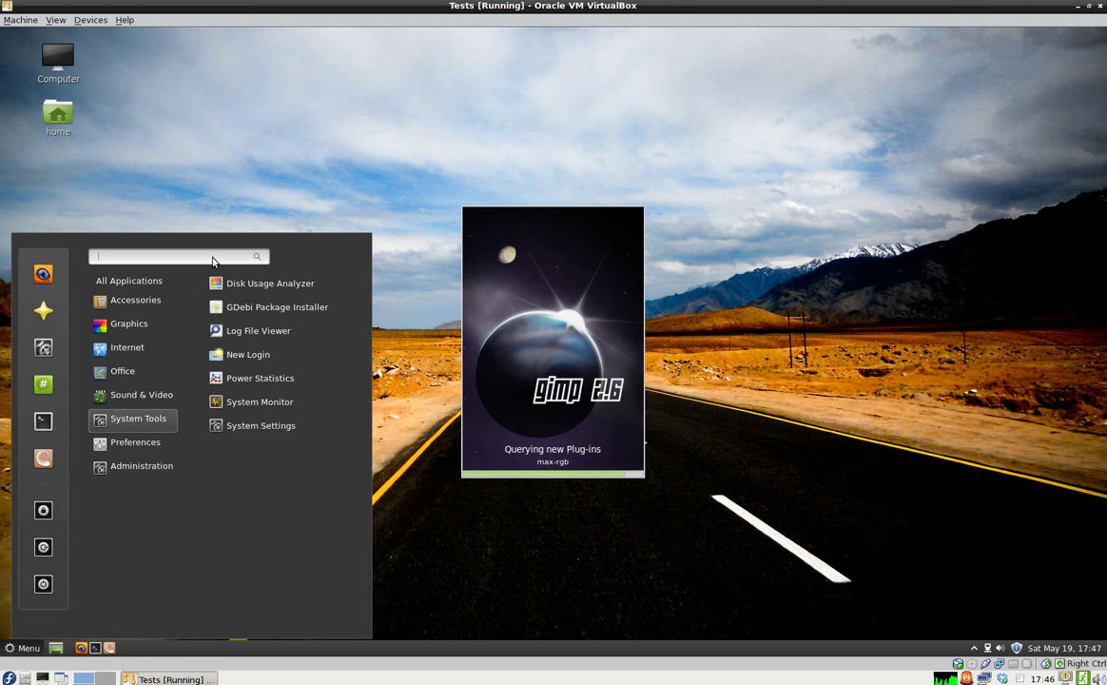
{"action": "left_click", "coordinate": [264, 198]}
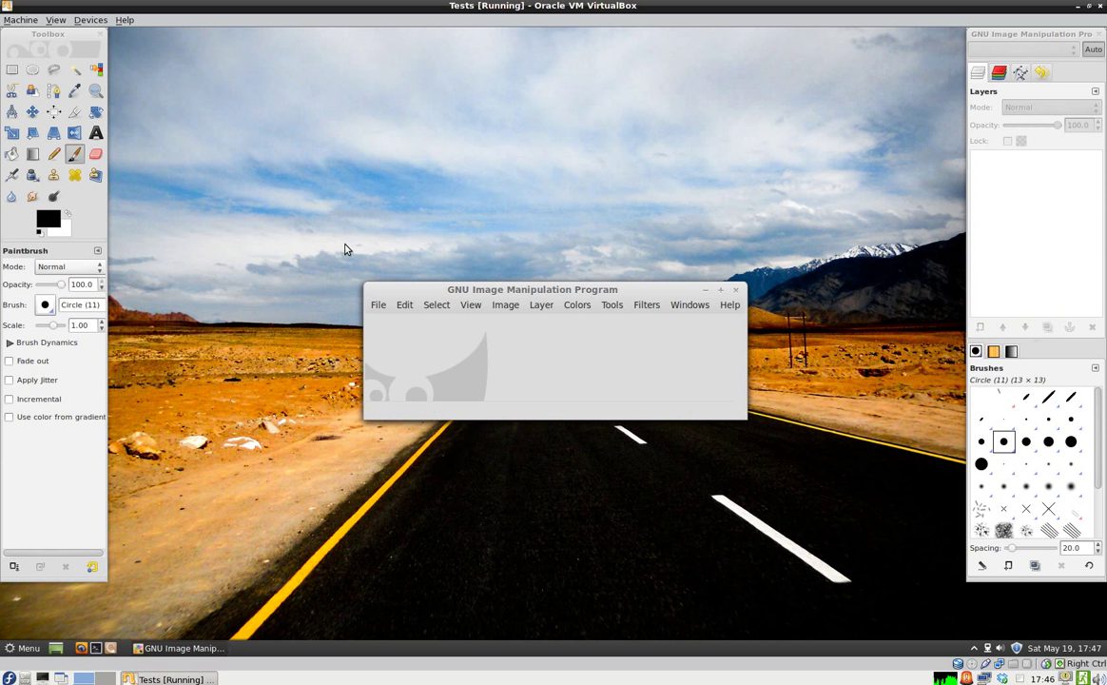
{"action": "left_click", "coordinate": [739, 290]}
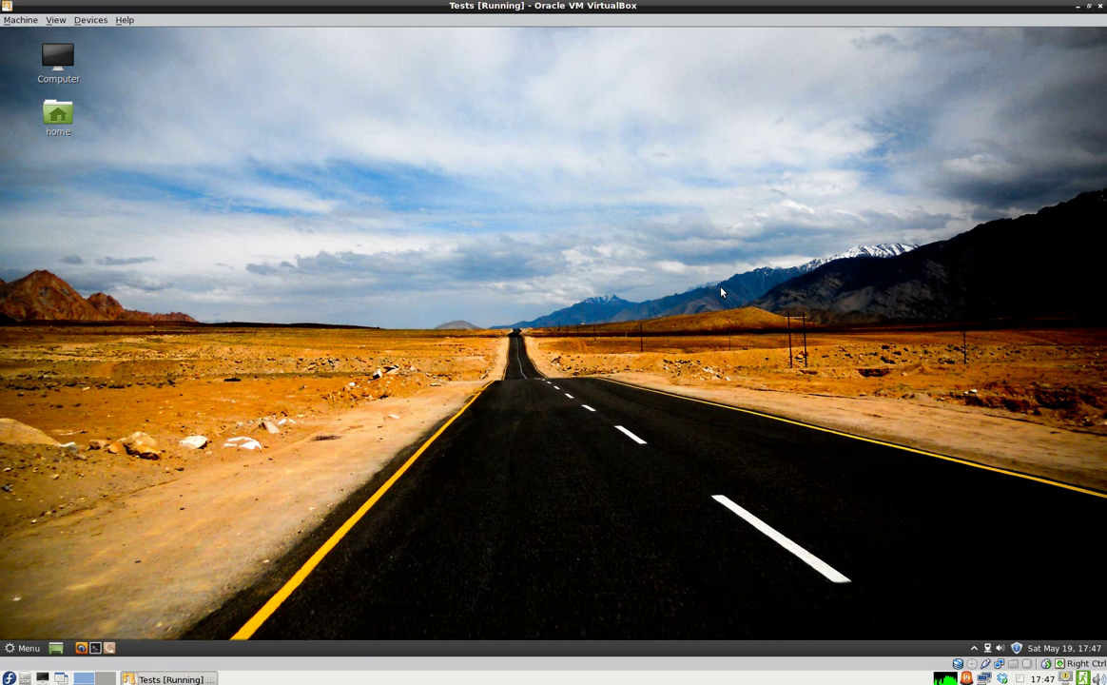